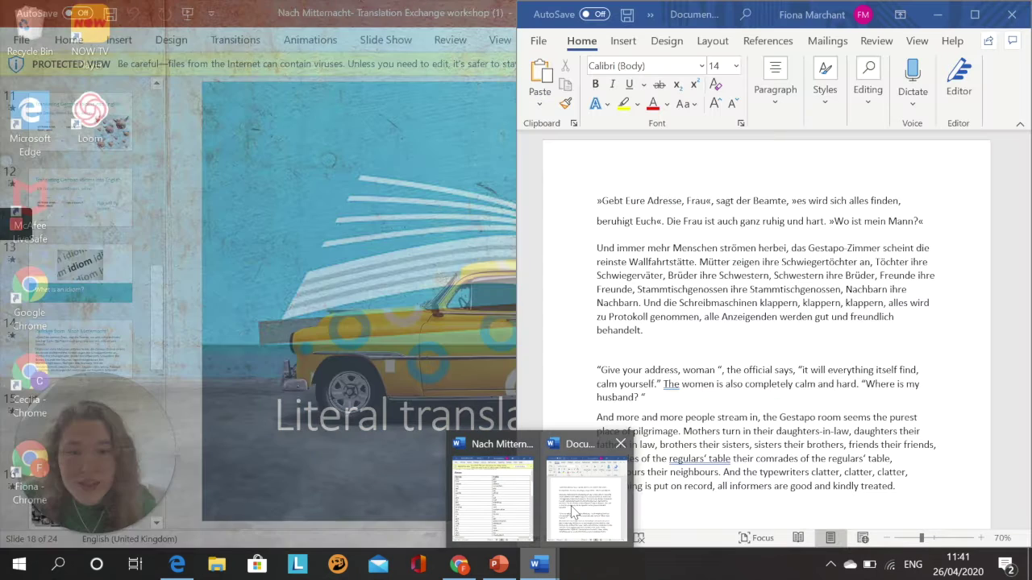
# Step: Bring up the Word document with the literal English translation beside the German-English glossary
pyautogui.click(577, 504)
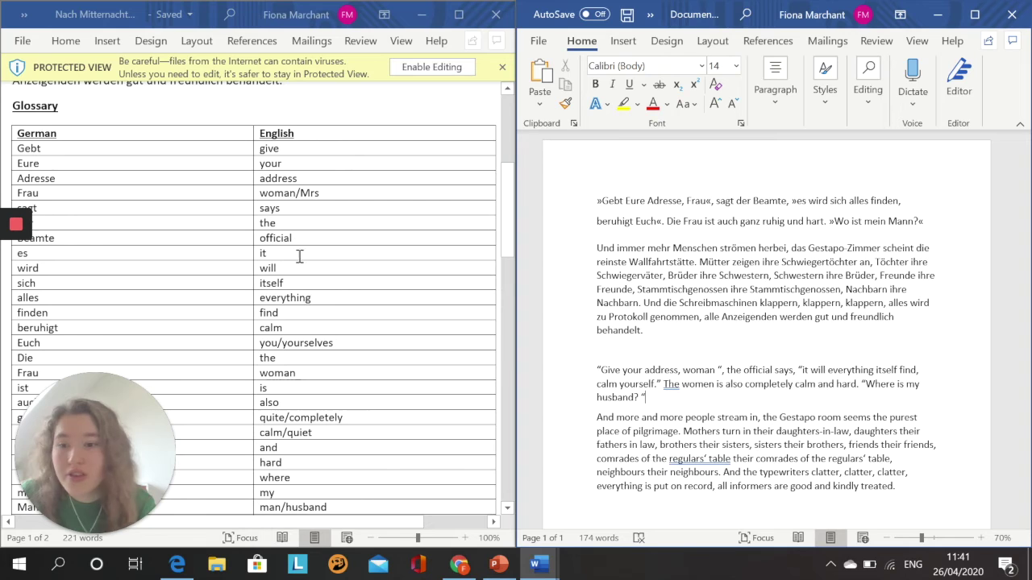
pyautogui.click(642, 397)
pyautogui.write('"')
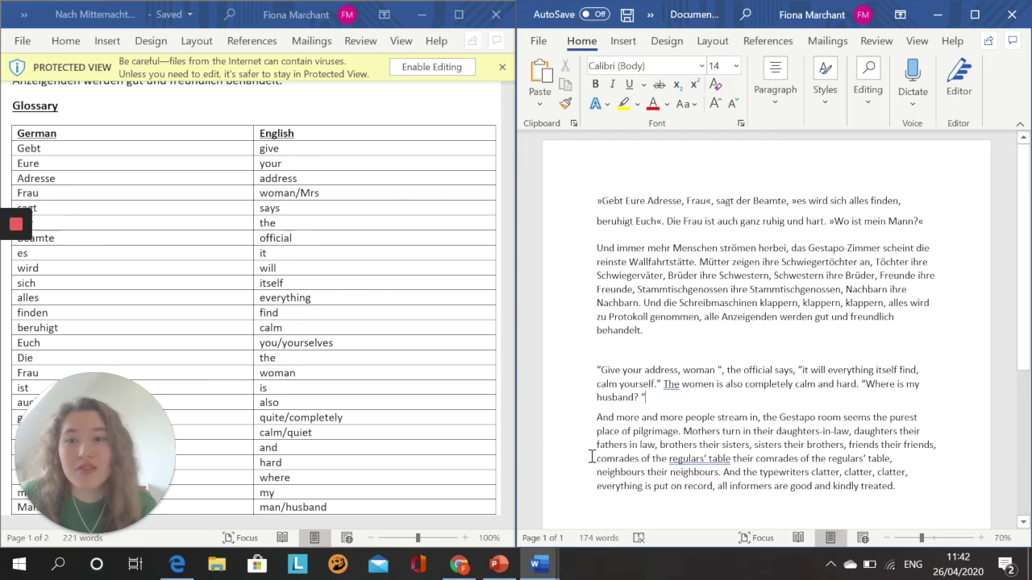
pyautogui.moveTo(16, 227)
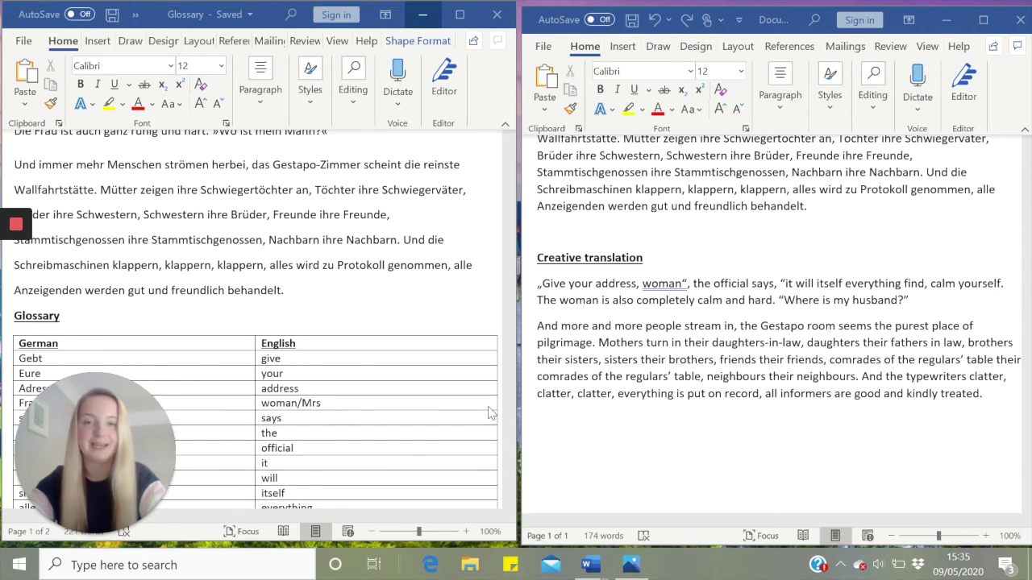
pyautogui.click(583, 258)
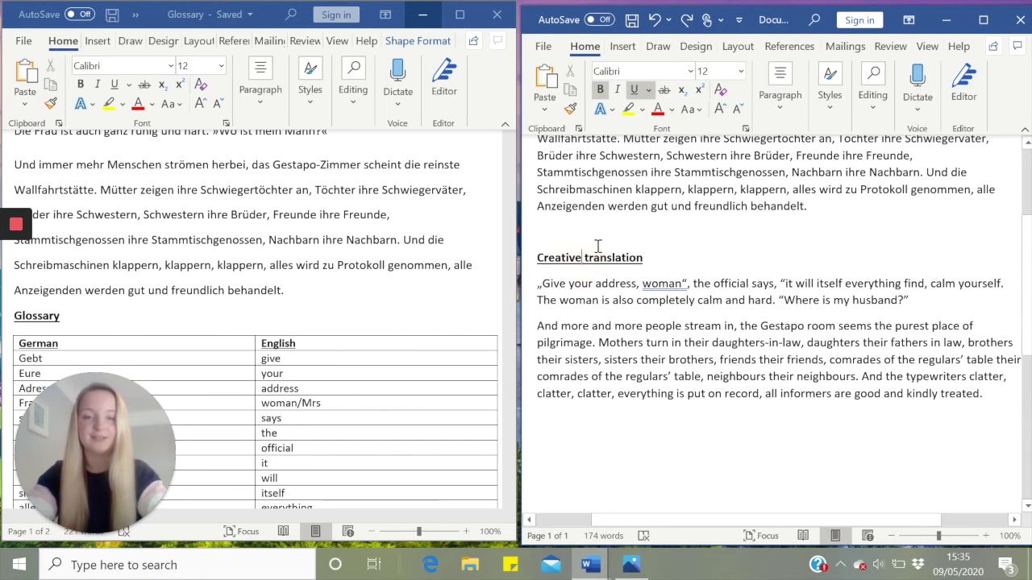
pyautogui.press('BackSpace')
pyautogui.press('BackSpace')
pyautogui.press('BackSpace')
pyautogui.press('BackSpace')
pyautogui.press('BackSpace')
pyautogui.write('ative')
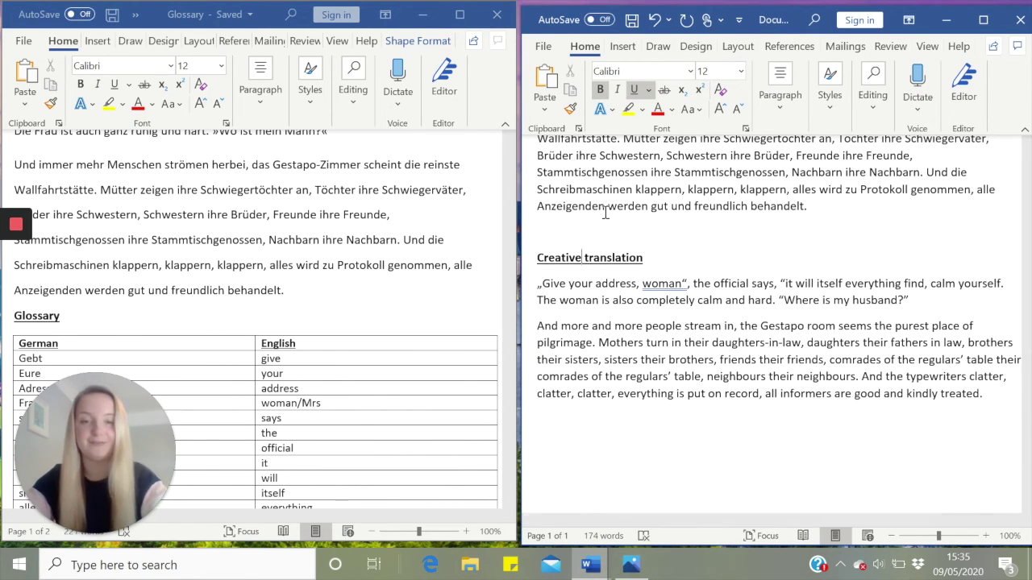
# Step: Minimise the glossary document and maximise the document containing the creative translation
pyautogui.click(422, 15)
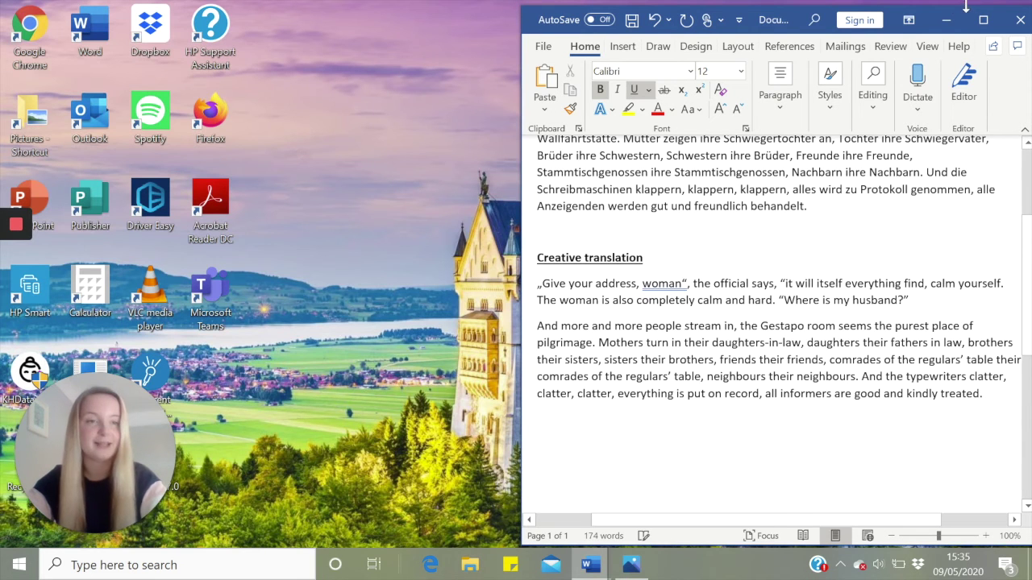
pyautogui.click(981, 19)
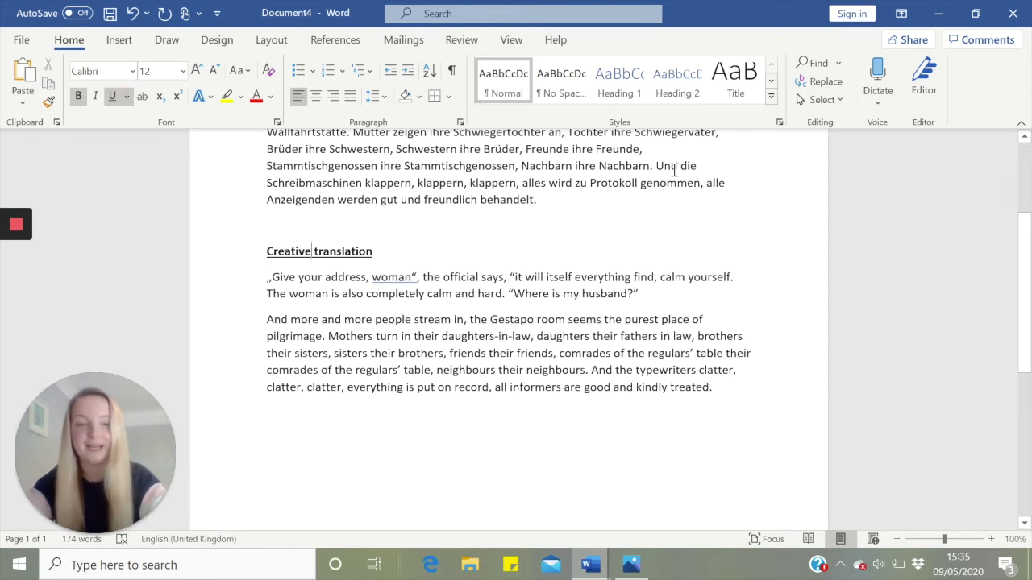
# Step: Highlight "Give your address" and "it will itself everything find" in yellow in the first paragraph under Creative translation
pyautogui.scroll(-1, 422, 463)
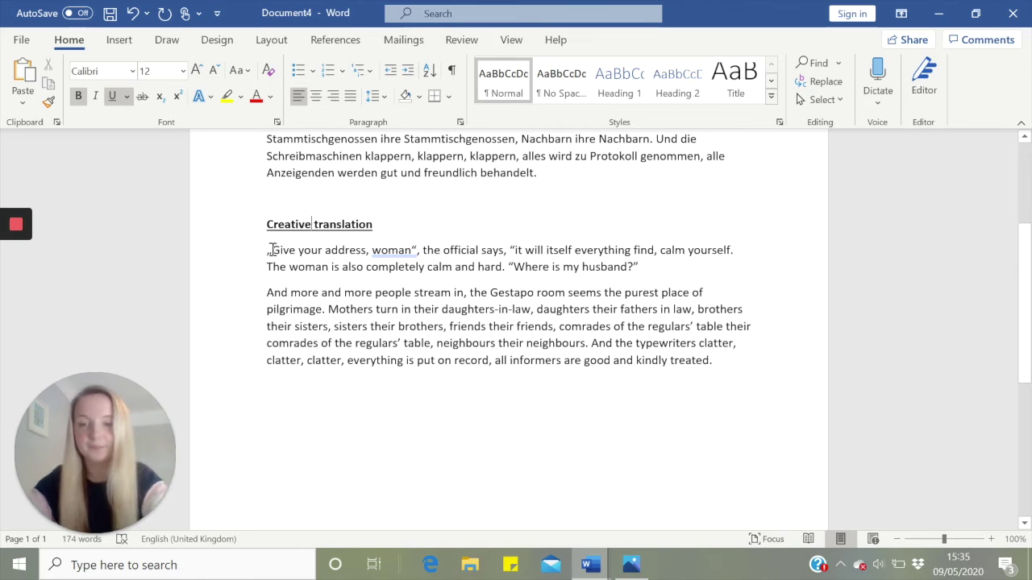
pyautogui.moveTo(267, 250); pyautogui.dragTo(368, 250)
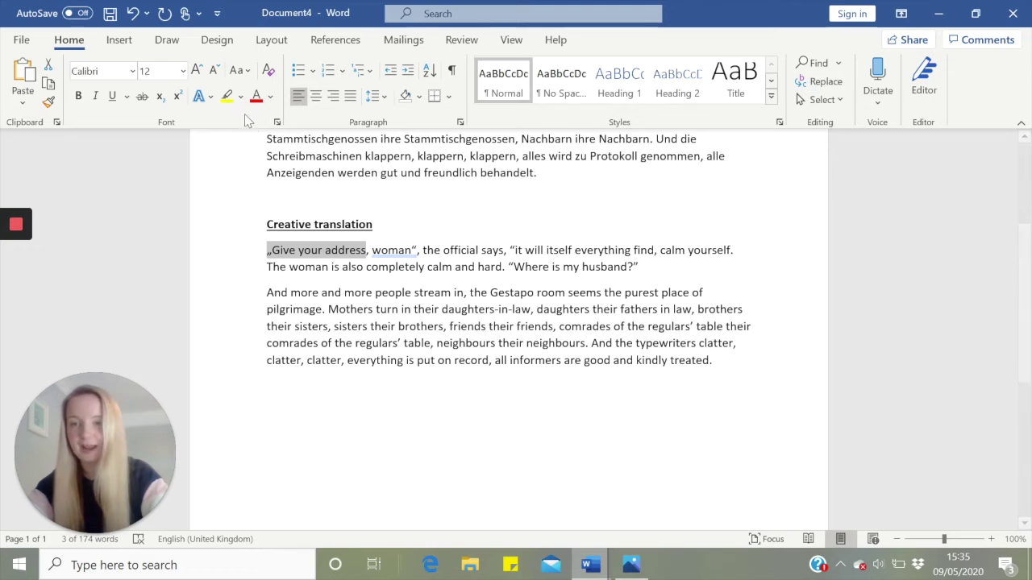
pyautogui.click(227, 96)
pyautogui.click(387, 322)
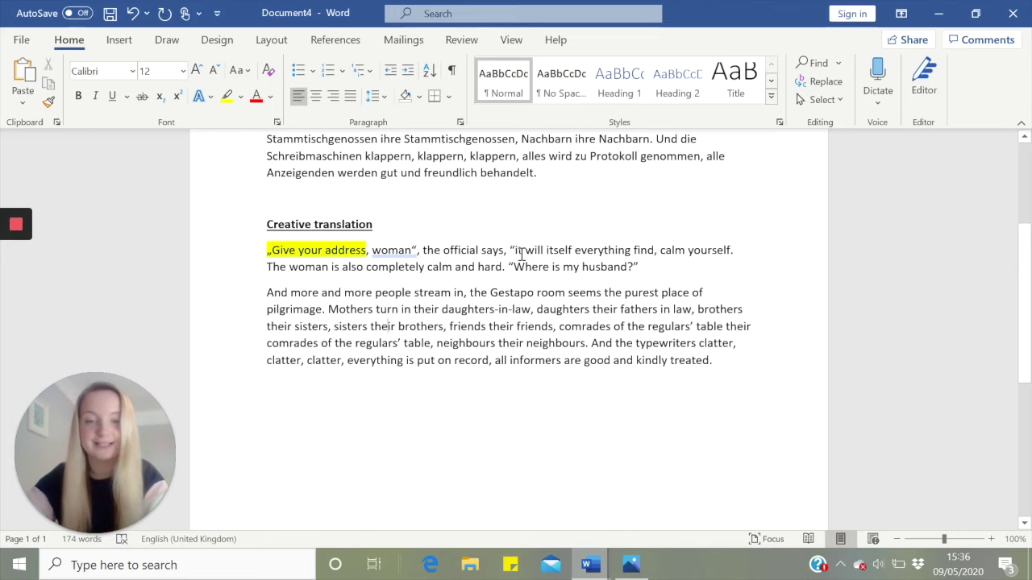
pyautogui.moveTo(510, 250); pyautogui.dragTo(651, 237)
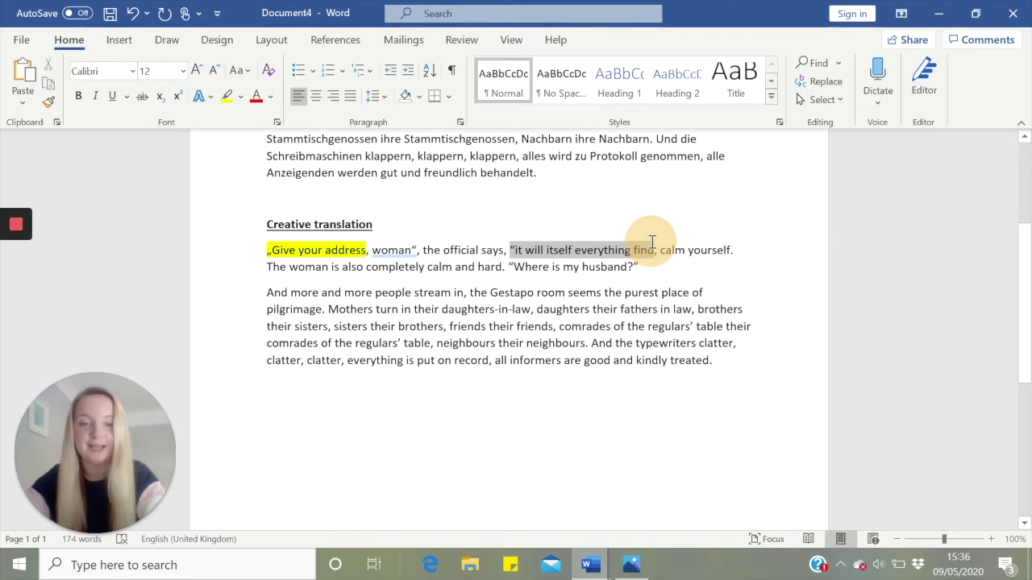
pyautogui.click(228, 95)
pyautogui.click(522, 305)
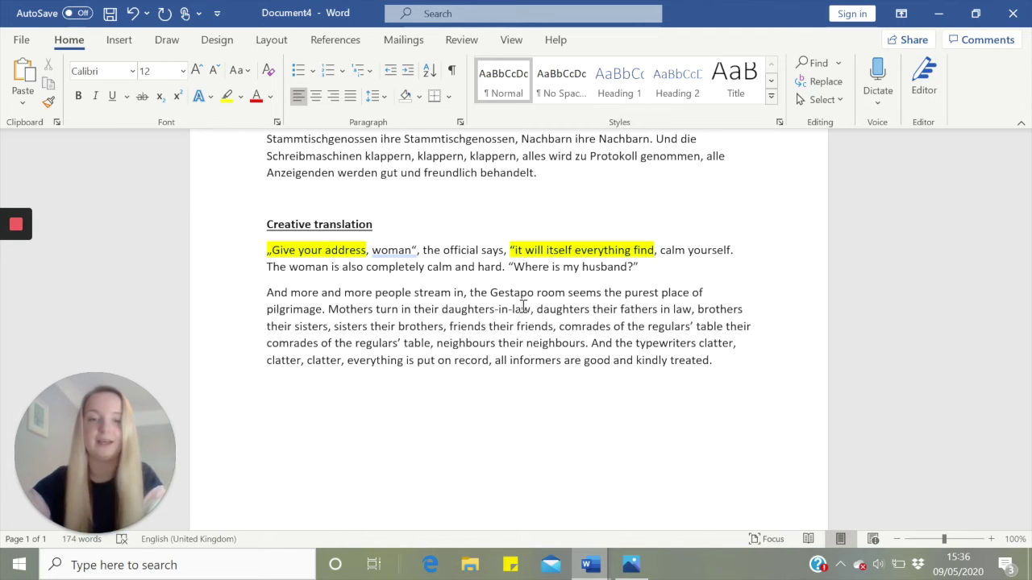
# Step: Highlight "calm yourself" and "hard" in yellow in the first paragraph of the English translation
pyautogui.moveTo(661, 250); pyautogui.dragTo(730, 250)
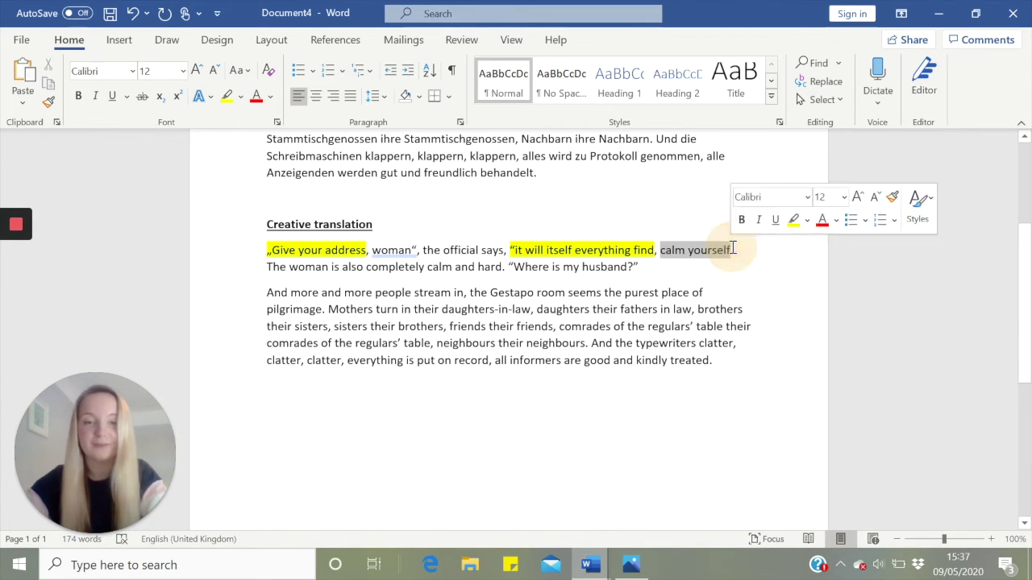
pyautogui.click(227, 96)
pyautogui.click(465, 353)
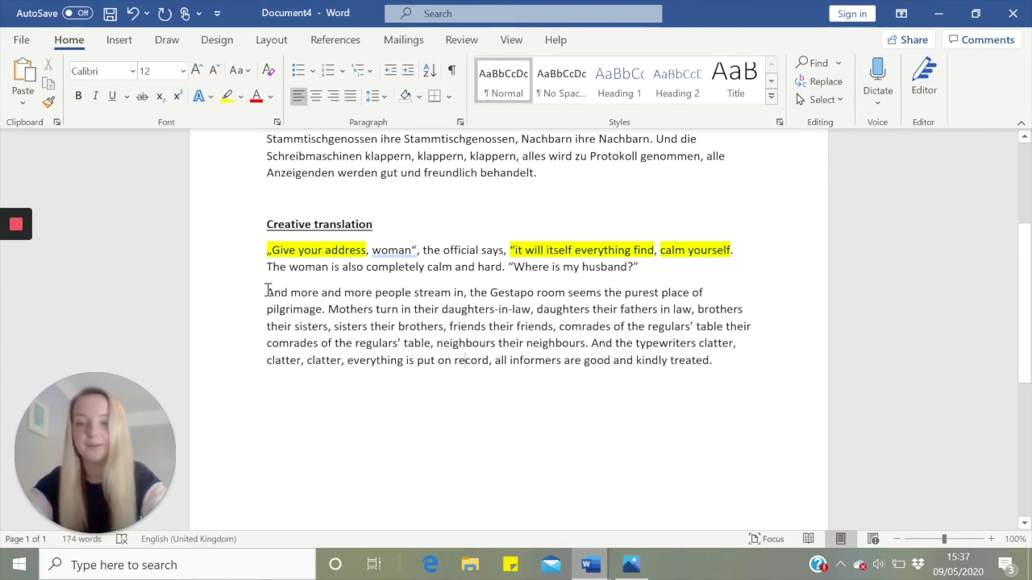
pyautogui.doubleClick(488, 267)
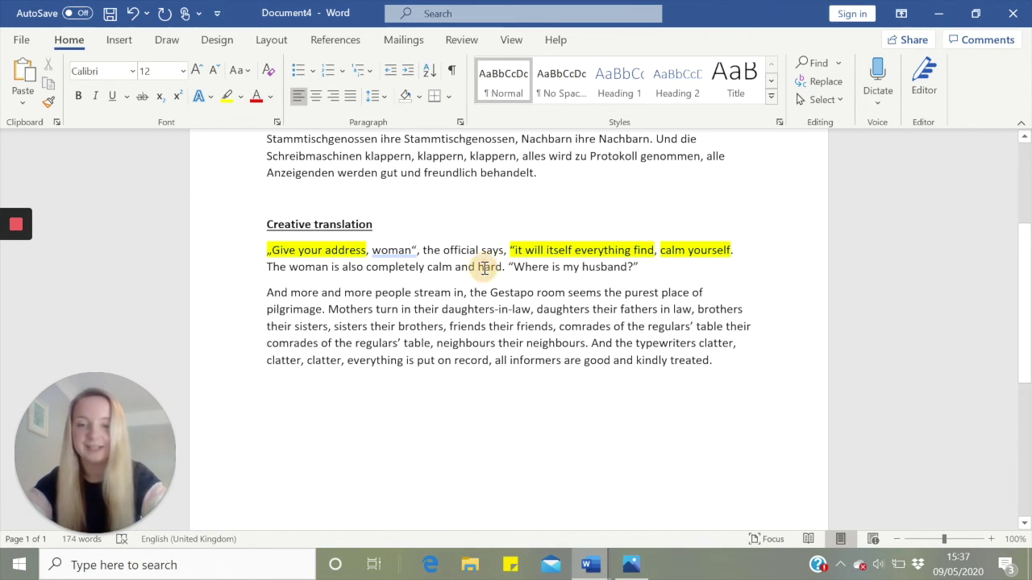
pyautogui.click(227, 96)
pyautogui.click(567, 340)
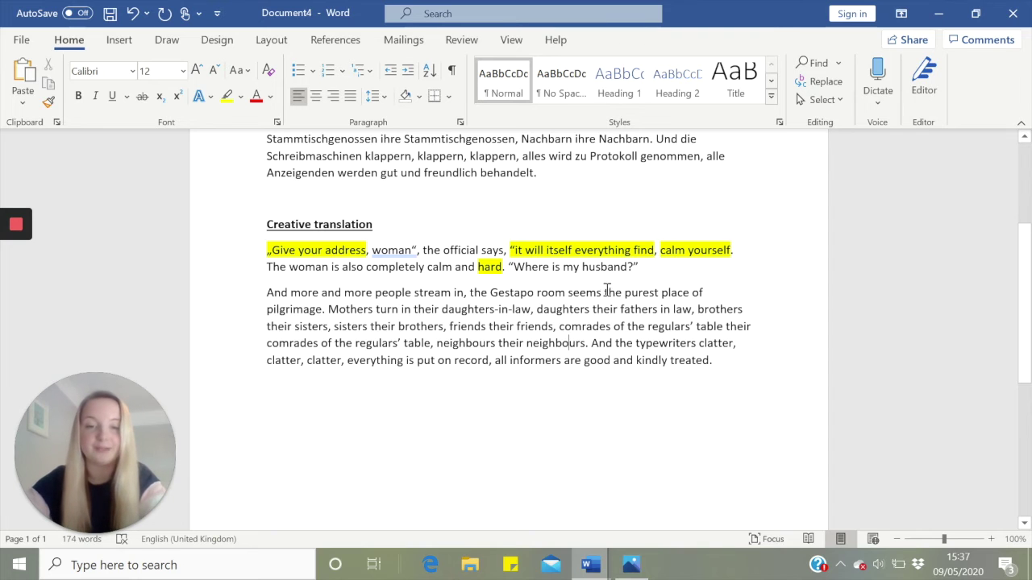
# Step: Highlight "the purest place of pilgrimage" and the first "comrades of the regulars' table" in yellow in the second English paragraph
pyautogui.moveTo(605, 292); pyautogui.dragTo(323, 309)
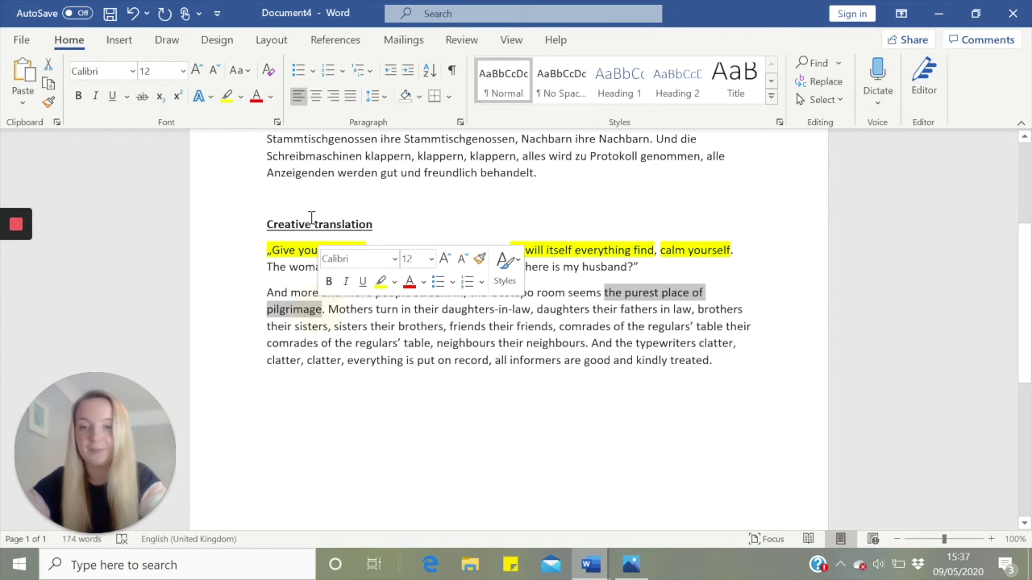
pyautogui.click(227, 96)
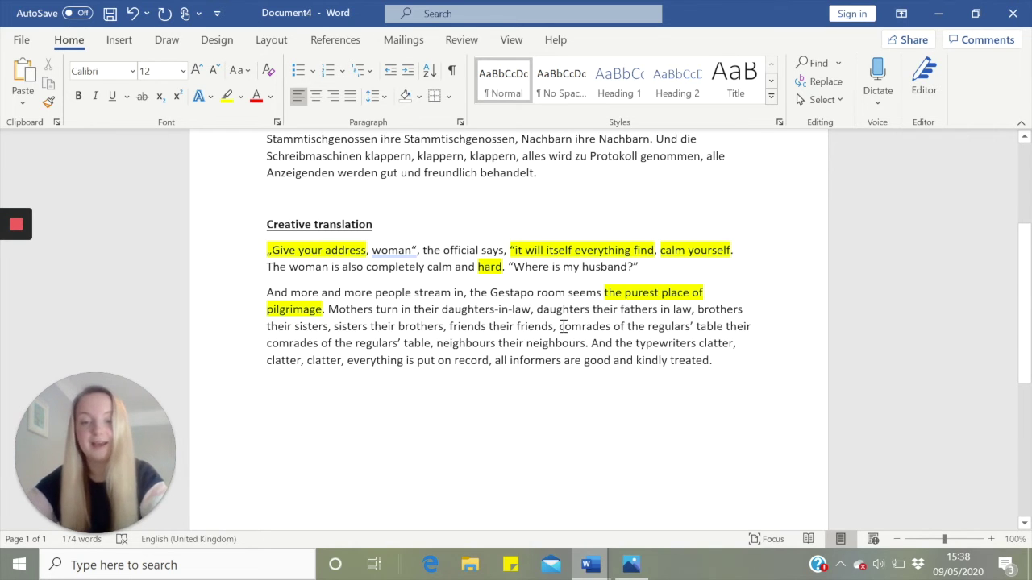
pyautogui.moveTo(559, 326); pyautogui.dragTo(725, 327)
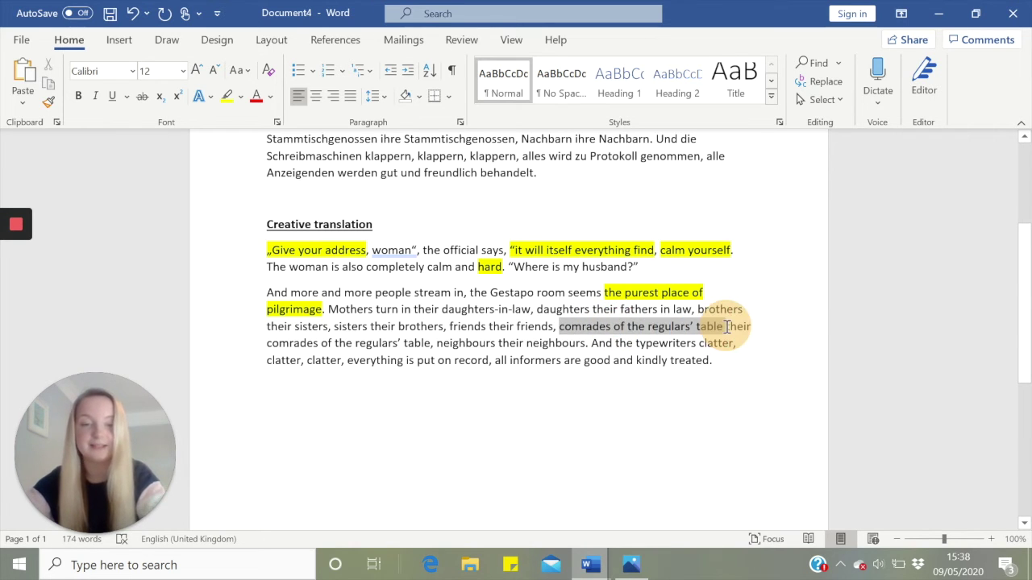
pyautogui.click(226, 96)
pyautogui.click(431, 367)
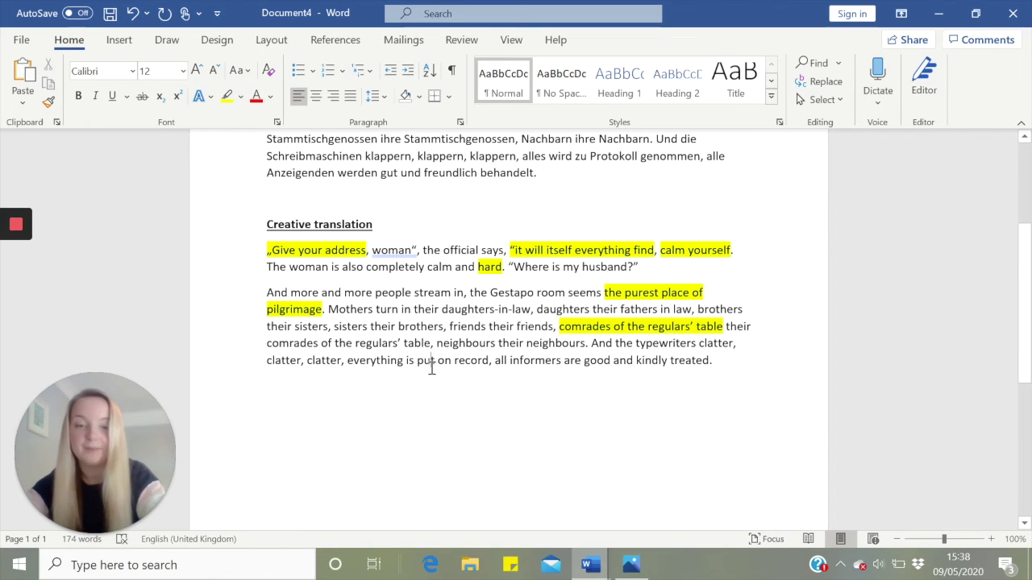
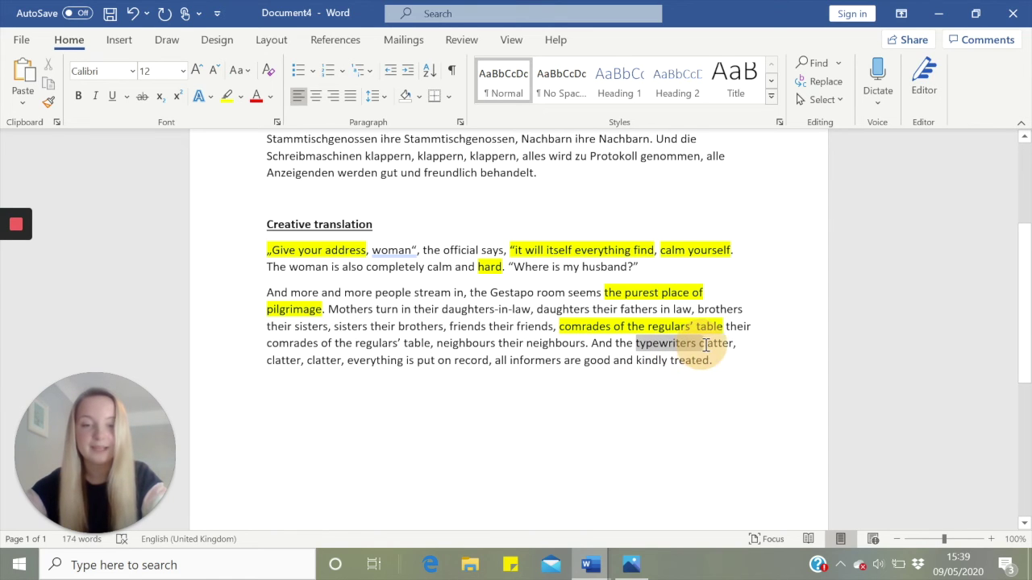
# Step: Highlight "typewriters clatter" and "good and kindly treated" in yellow at the end of the second English paragraph
pyautogui.click(227, 96)
pyautogui.click(391, 303)
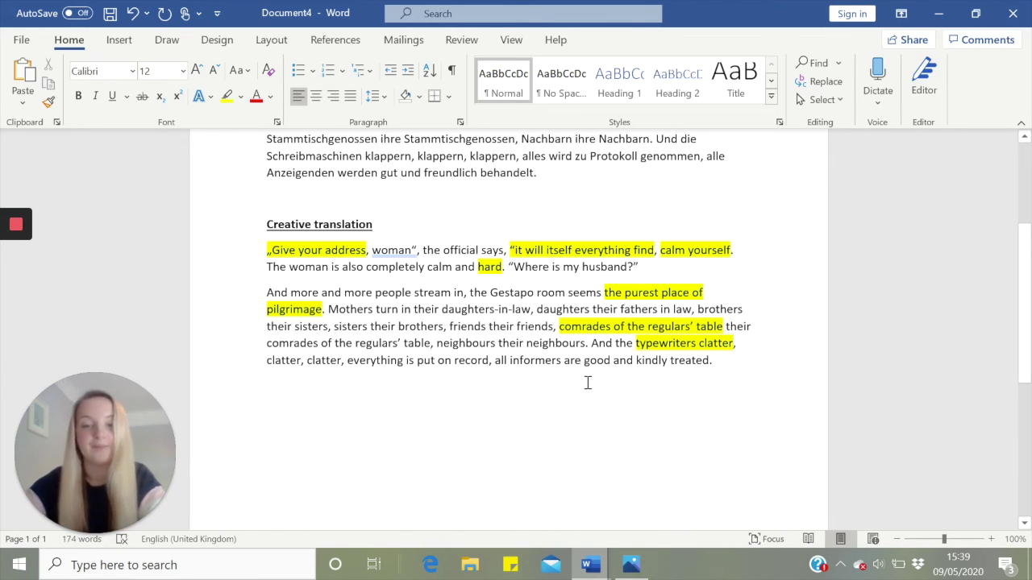
pyautogui.moveTo(586, 360); pyautogui.dragTo(709, 362)
pyautogui.click(228, 96)
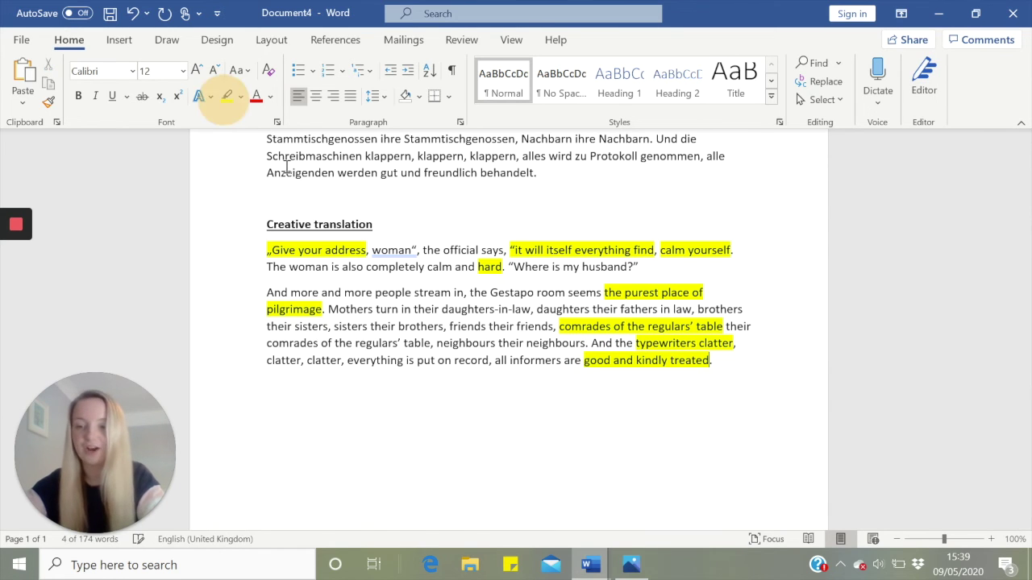
pyautogui.click(451, 362)
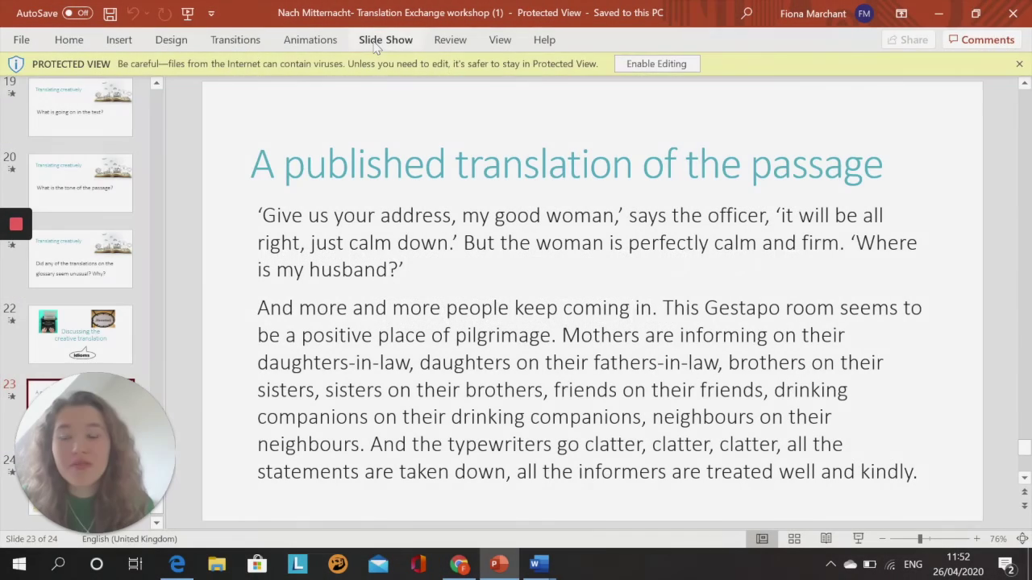
# Step: Start the slide show from the current slide, "A published translation of the passage"
pyautogui.click(379, 41)
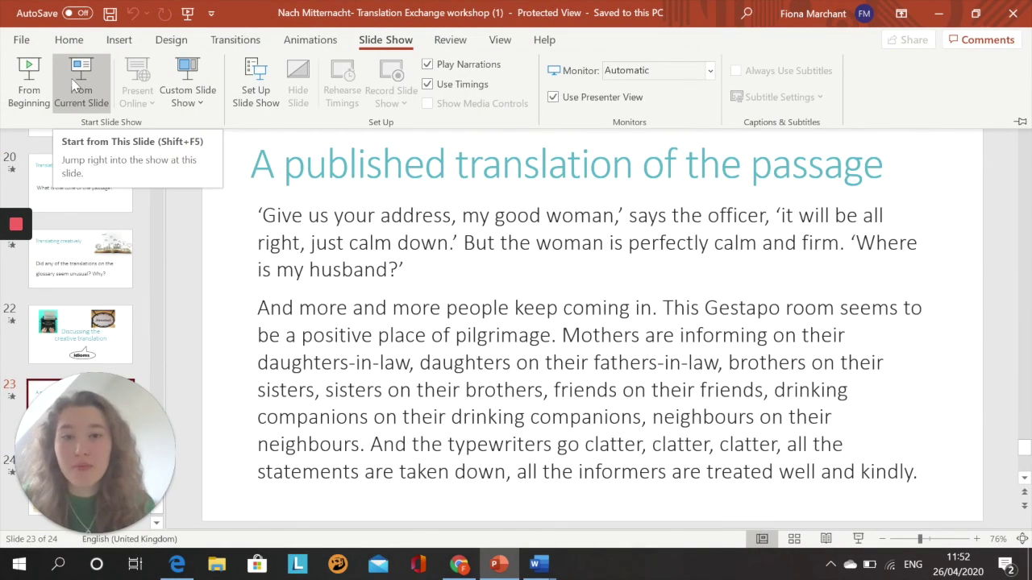
pyautogui.click(79, 80)
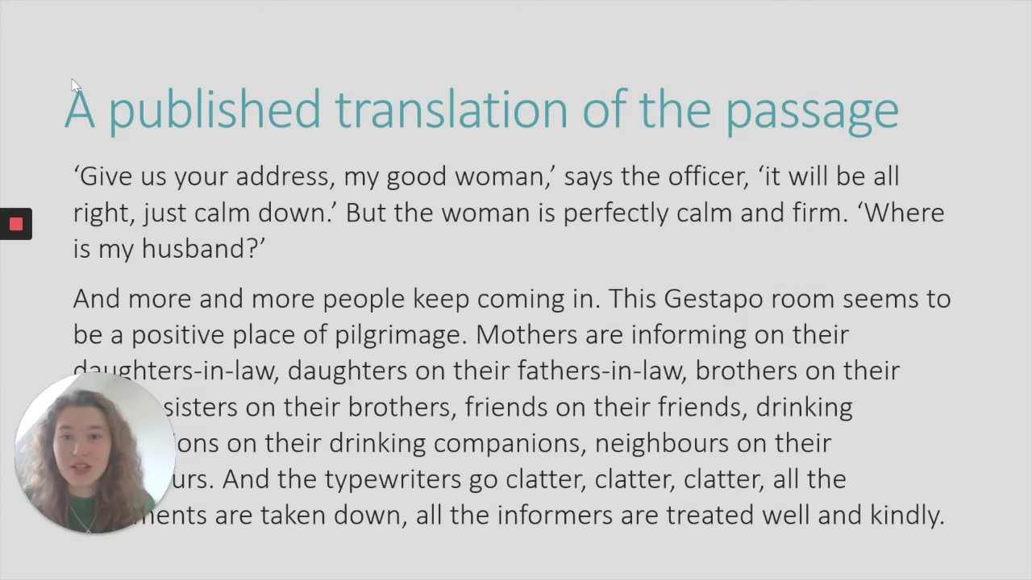
pyautogui.moveTo(110, 482); pyautogui.dragTo(66, 97)
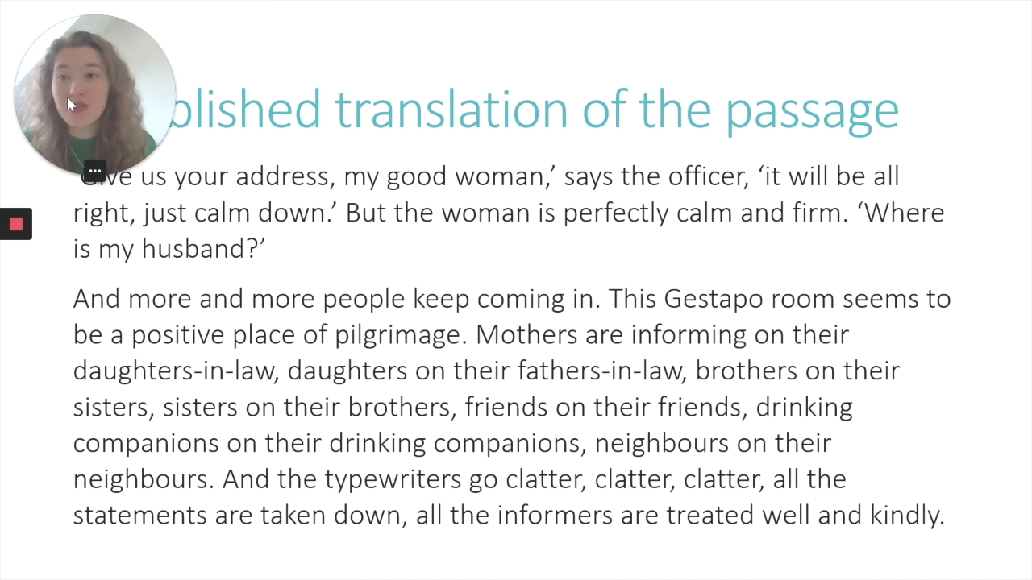